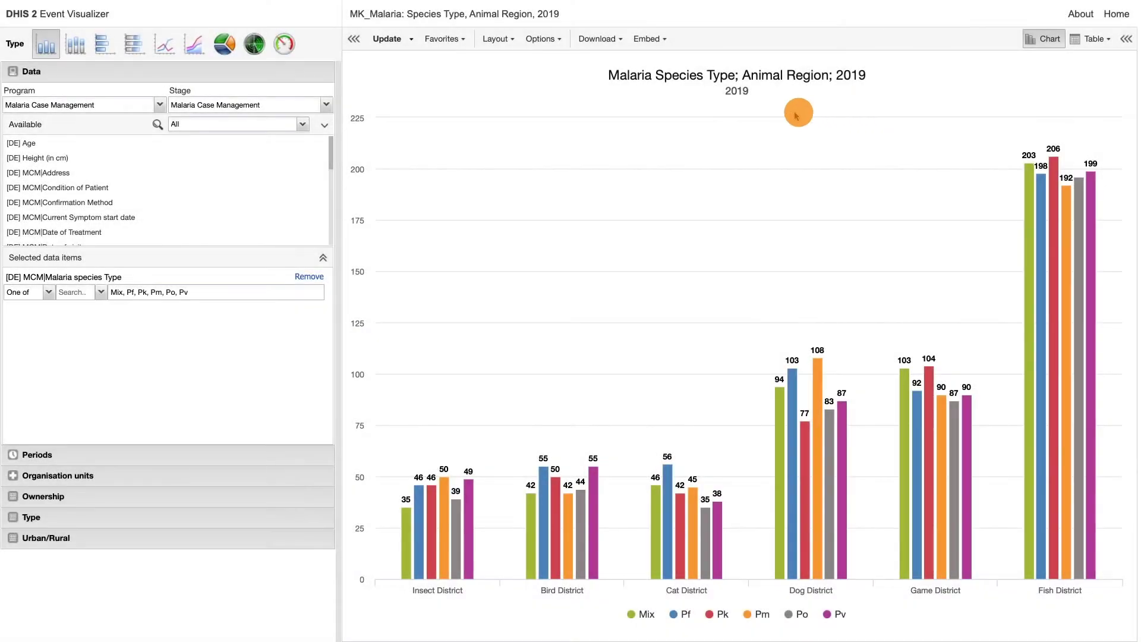
Step: Start a new line chart using the Malaria Case Management program
{"action": "left_click", "coordinate": [454, 47]}
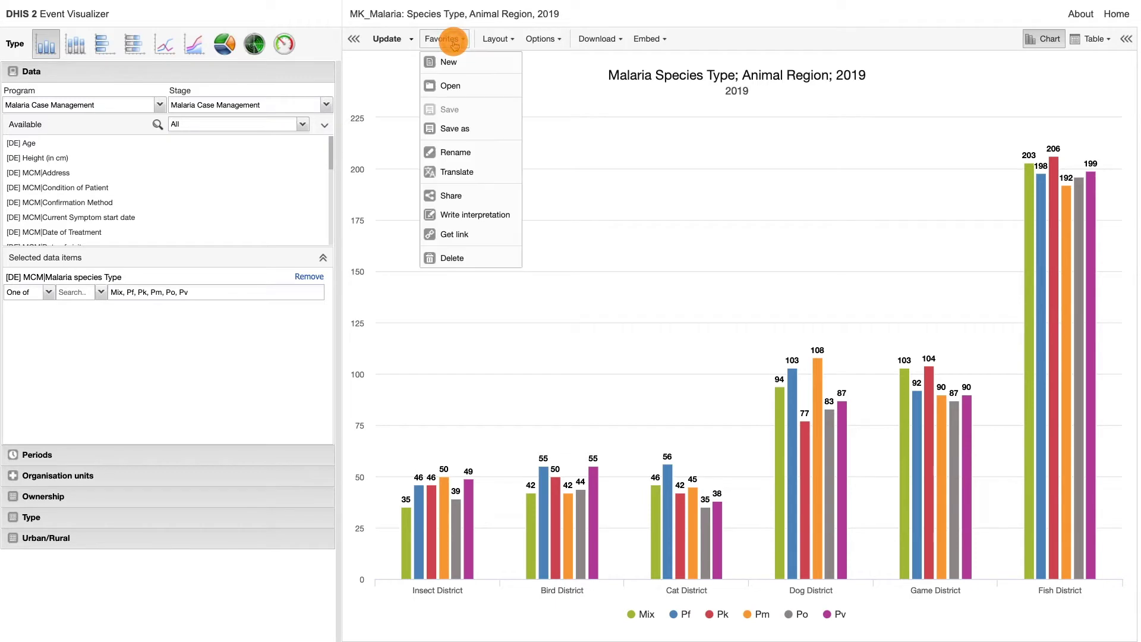
{"action": "left_click", "coordinate": [475, 64]}
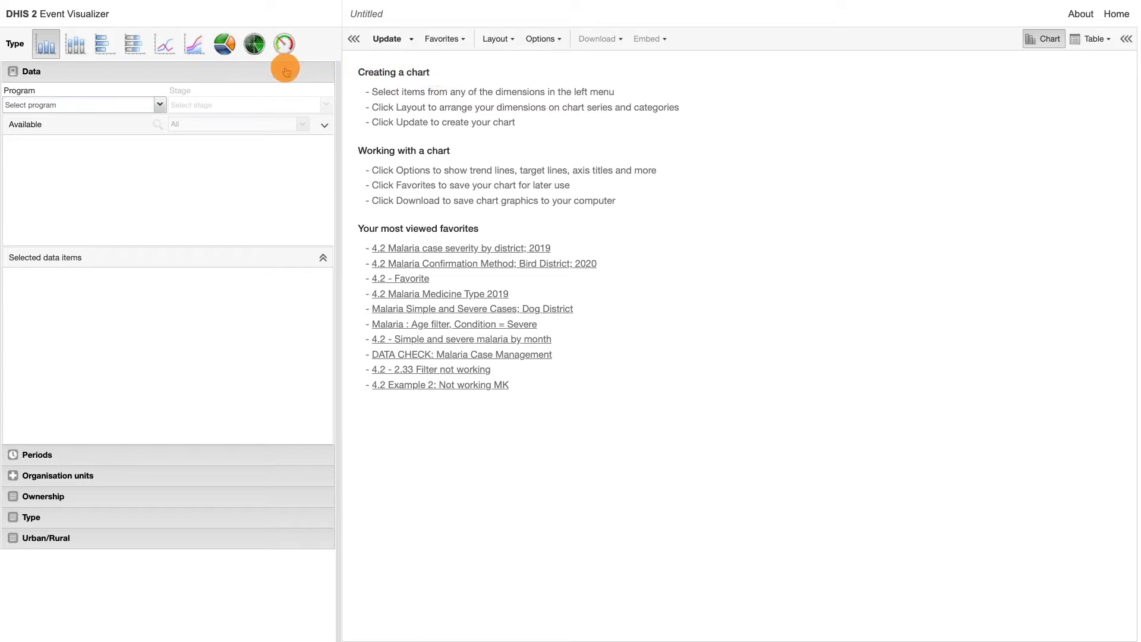
{"action": "left_click", "coordinate": [165, 51]}
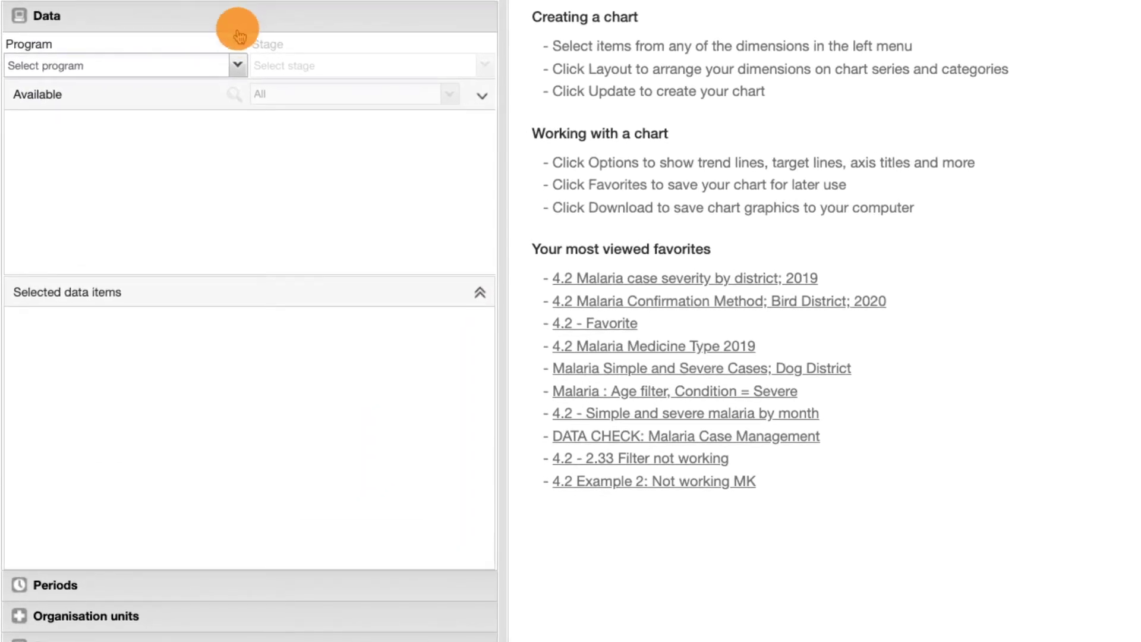
{"action": "left_click", "coordinate": [239, 70]}
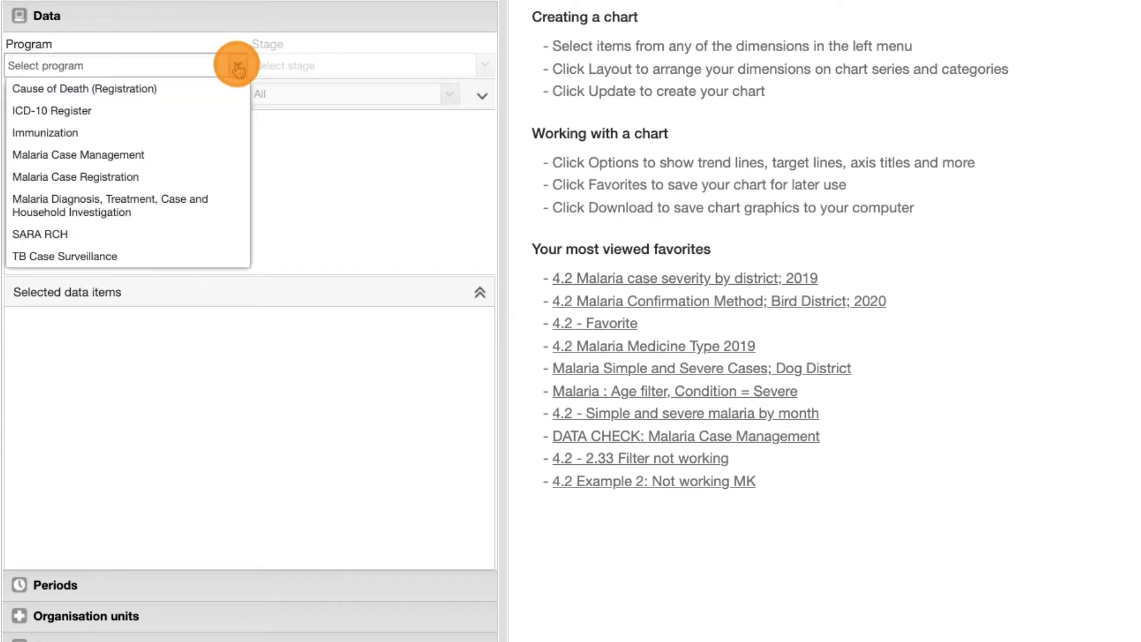
{"action": "left_click", "coordinate": [220, 155]}
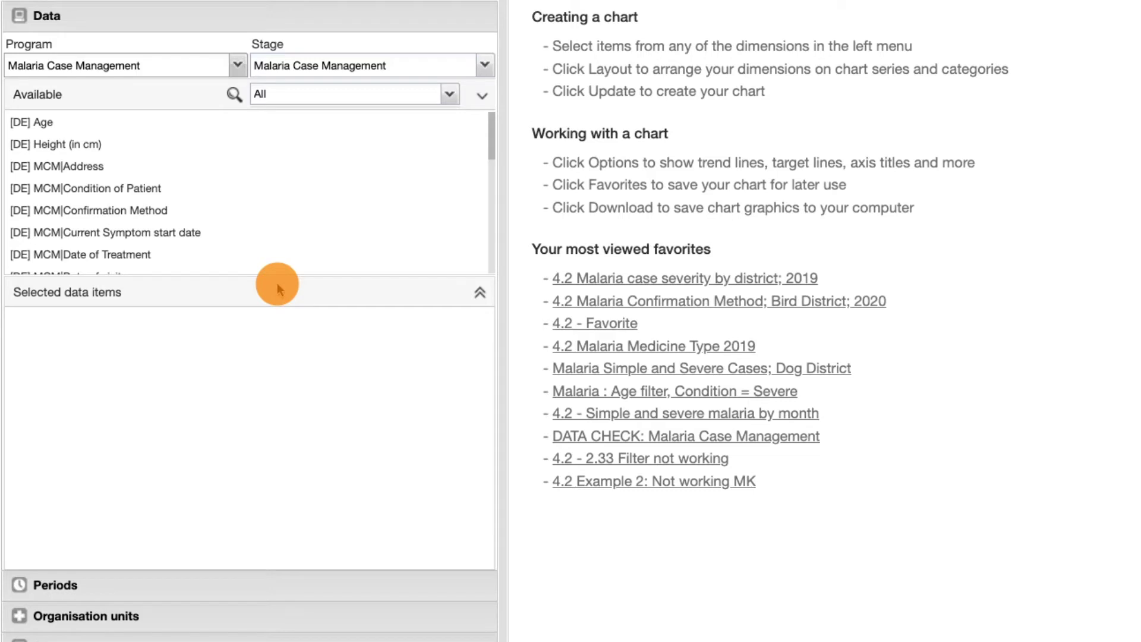
Step: Select [DE] MCM|Condition of Patient and [DE] Age as data items
{"action": "left_click", "coordinate": [153, 189]}
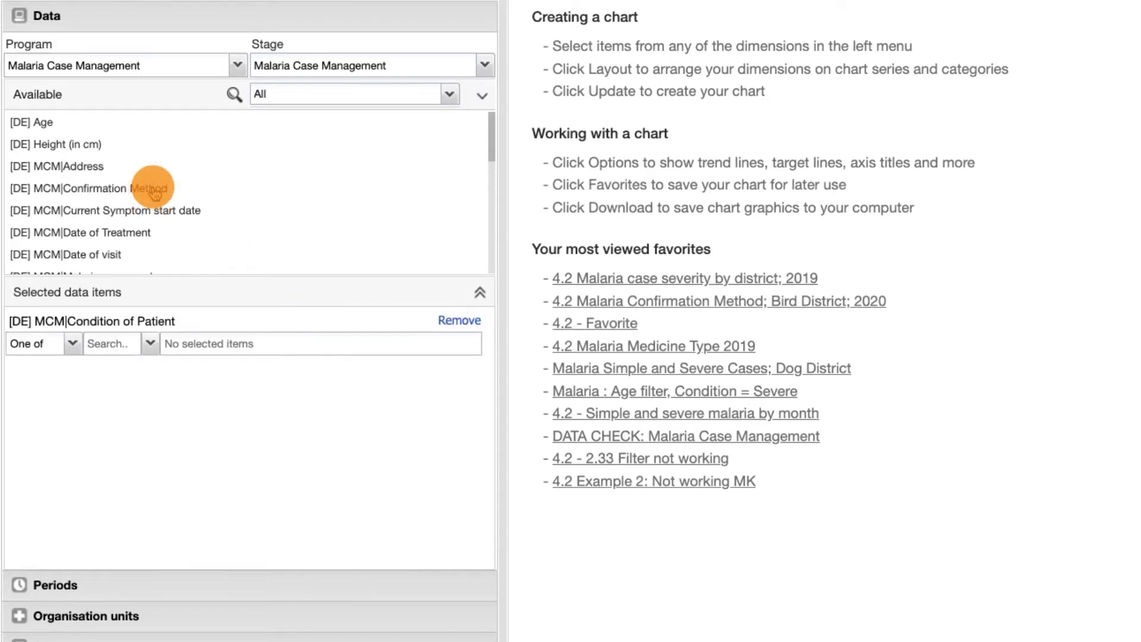
{"action": "left_click", "coordinate": [75, 122]}
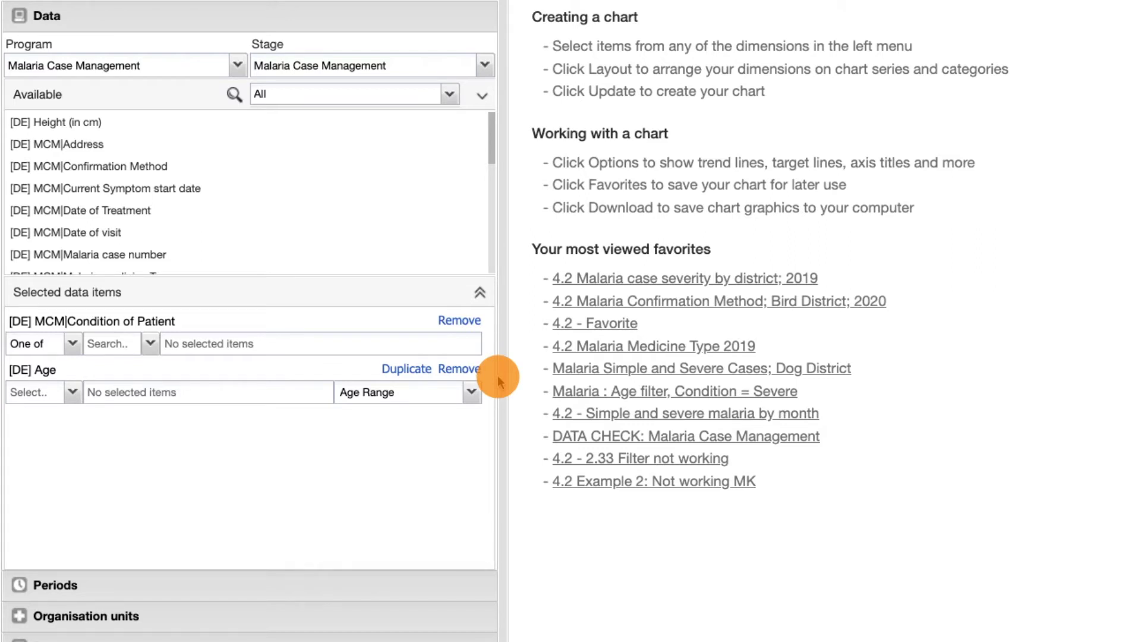
Step: Duplicate the Age item and set both Age copies to No range set
{"action": "left_click", "coordinate": [419, 371]}
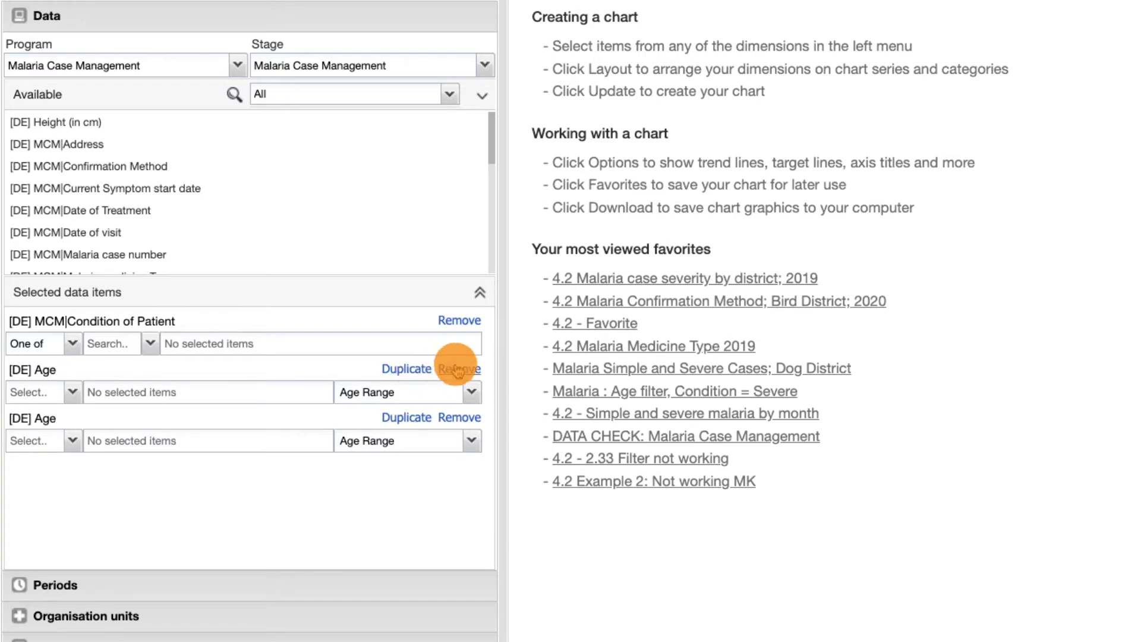
{"action": "left_click", "coordinate": [474, 393]}
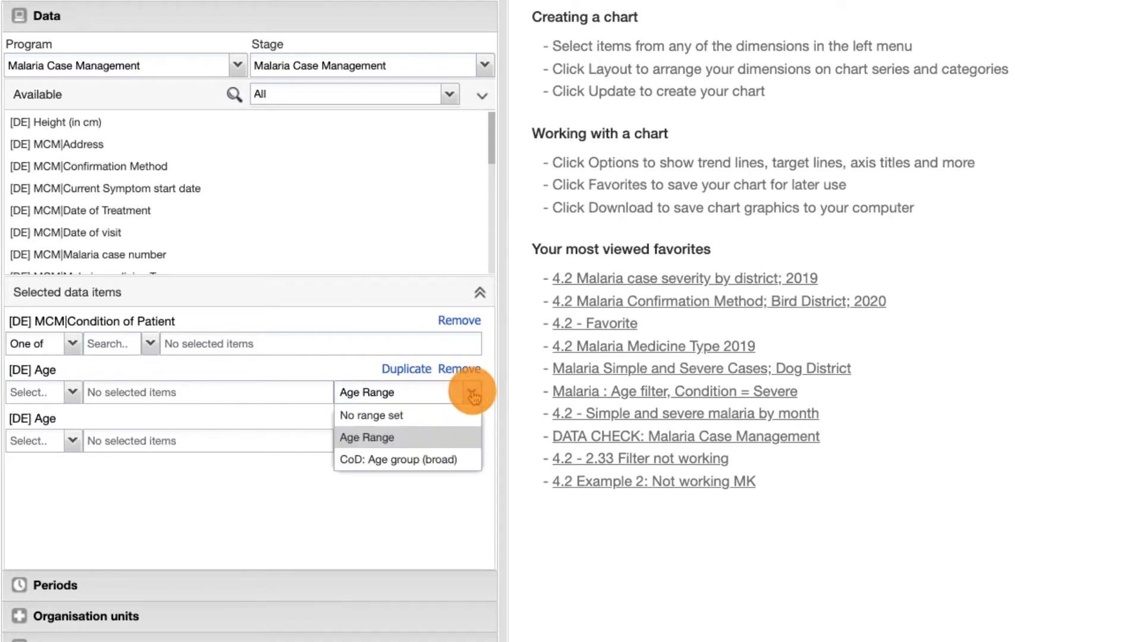
{"action": "left_click", "coordinate": [472, 415]}
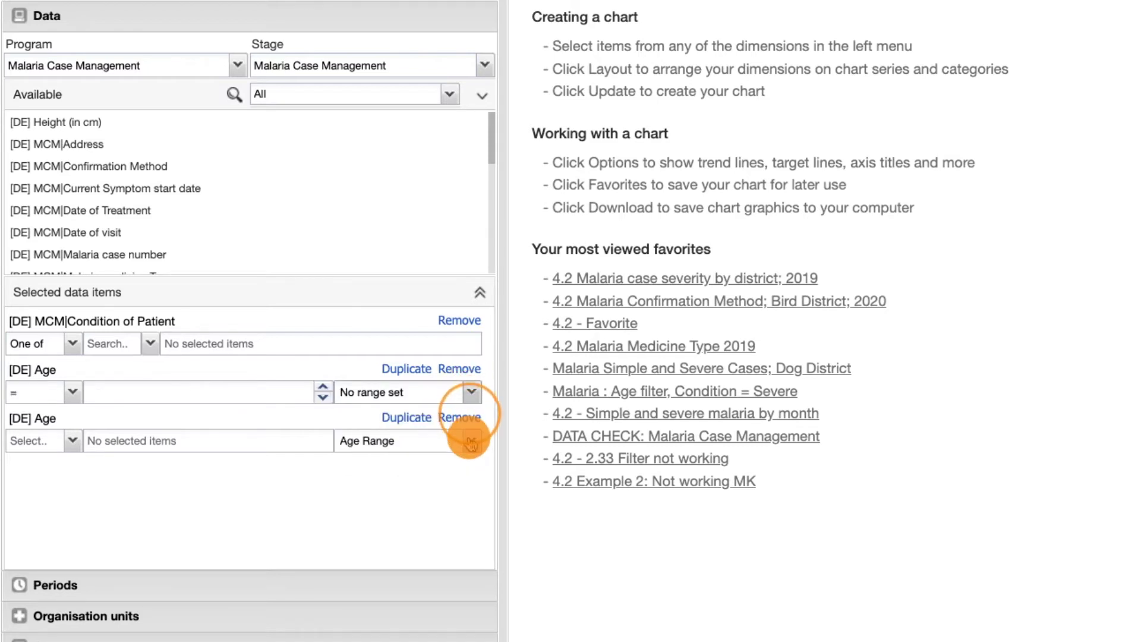
{"action": "left_click", "coordinate": [470, 440]}
{"action": "left_click", "coordinate": [457, 466]}
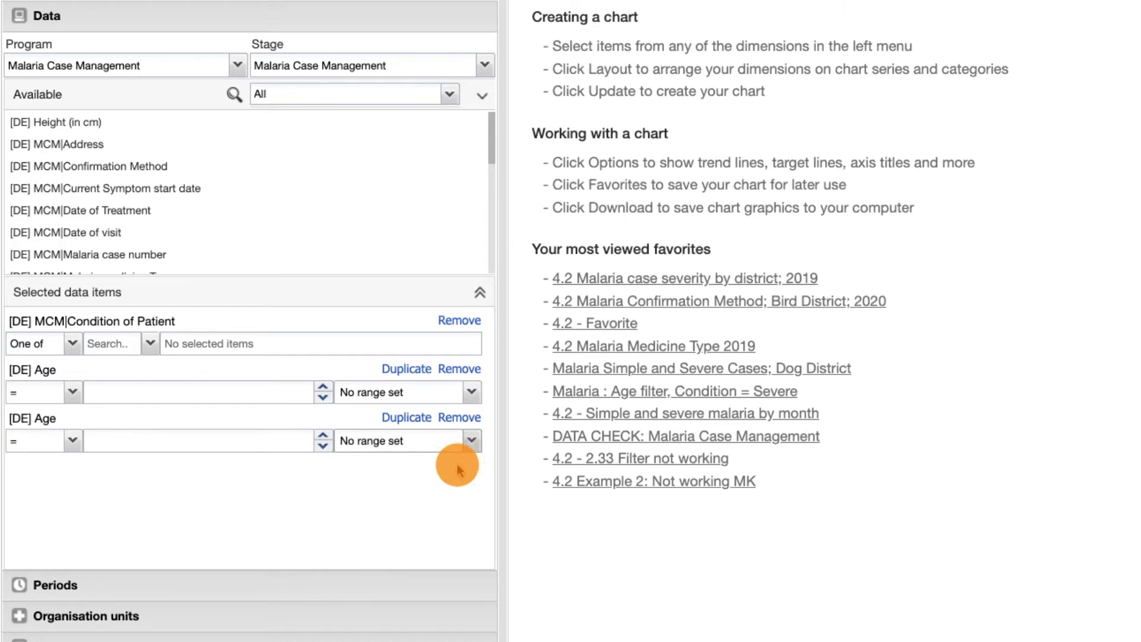
Step: Filter the Age items to >= 15 and <= 20
{"action": "left_click", "coordinate": [72, 394]}
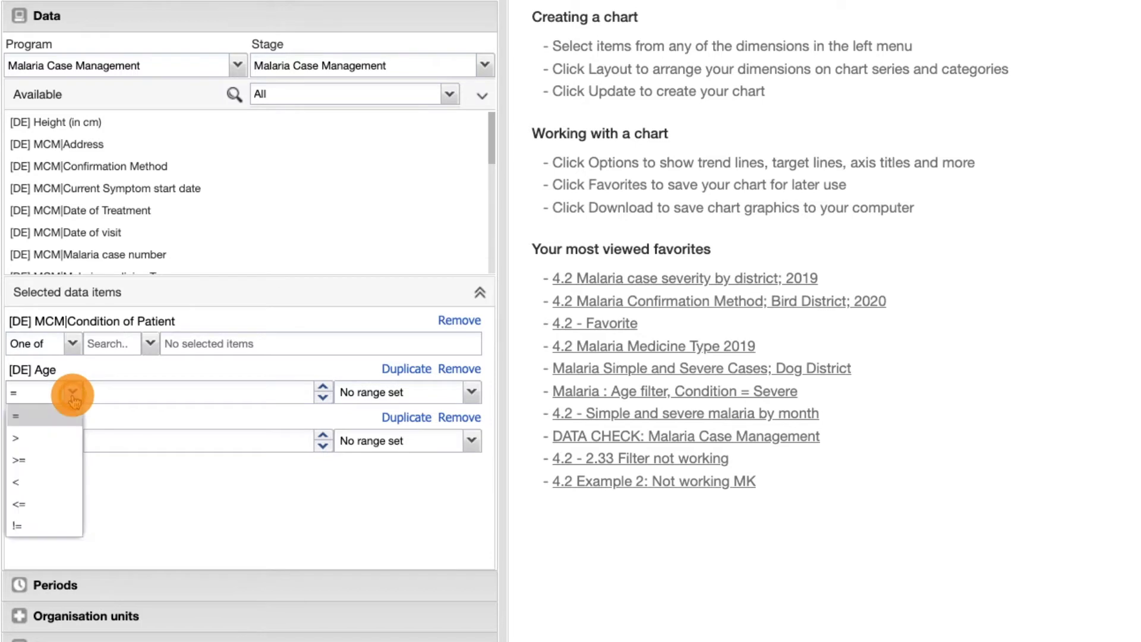
{"action": "left_click", "coordinate": [58, 460]}
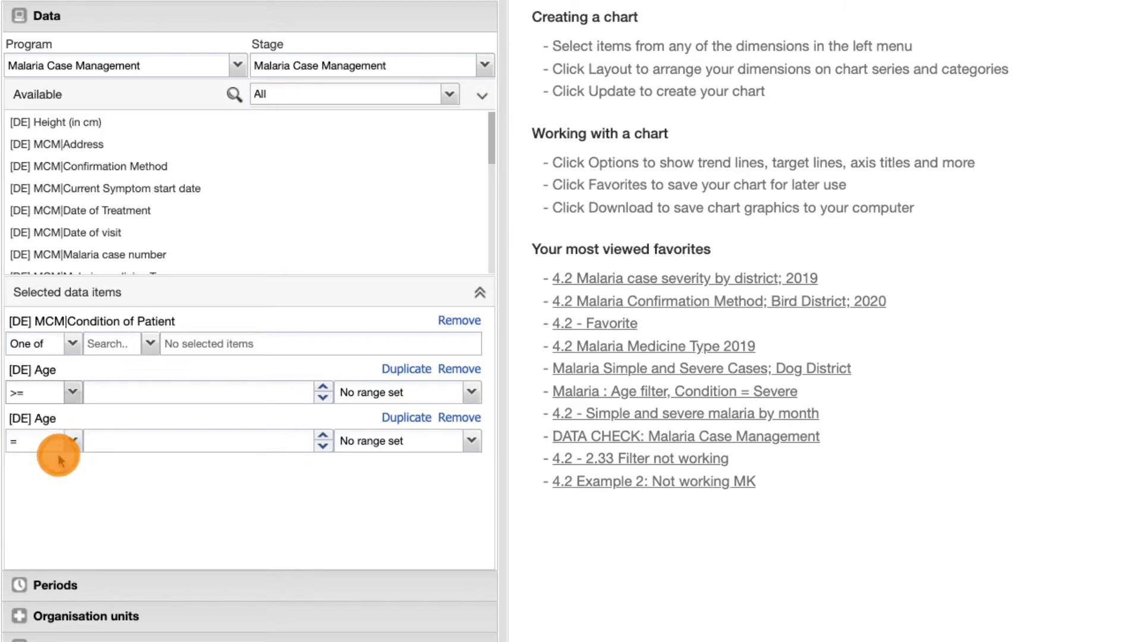
{"action": "left_click", "coordinate": [110, 394]}
{"action": "type", "text": "15"}
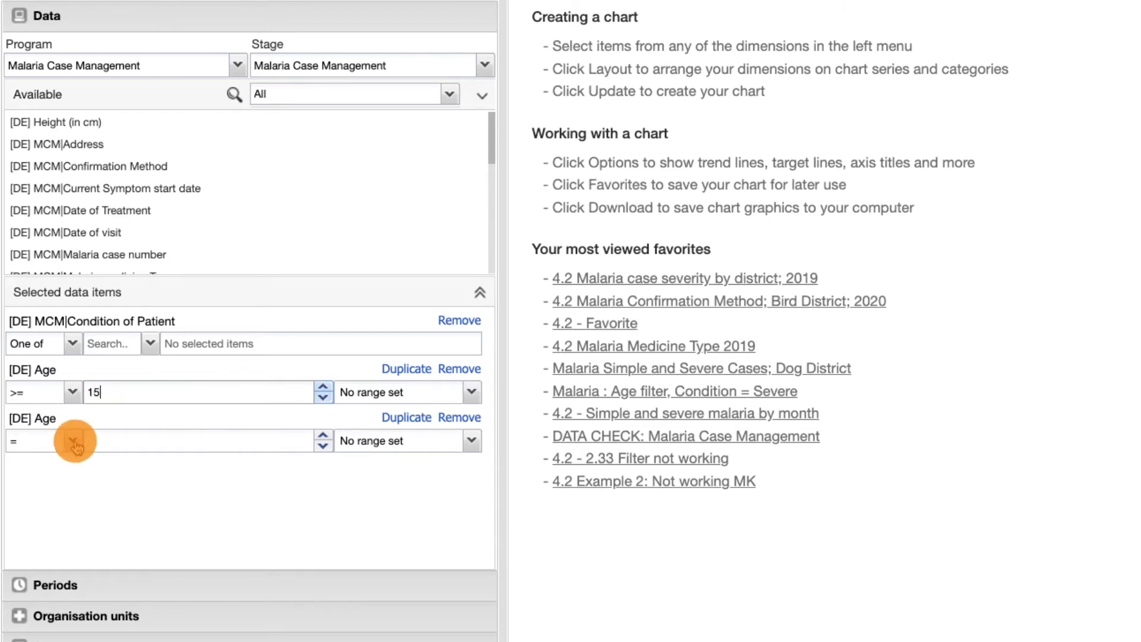
{"action": "left_click", "coordinate": [73, 441]}
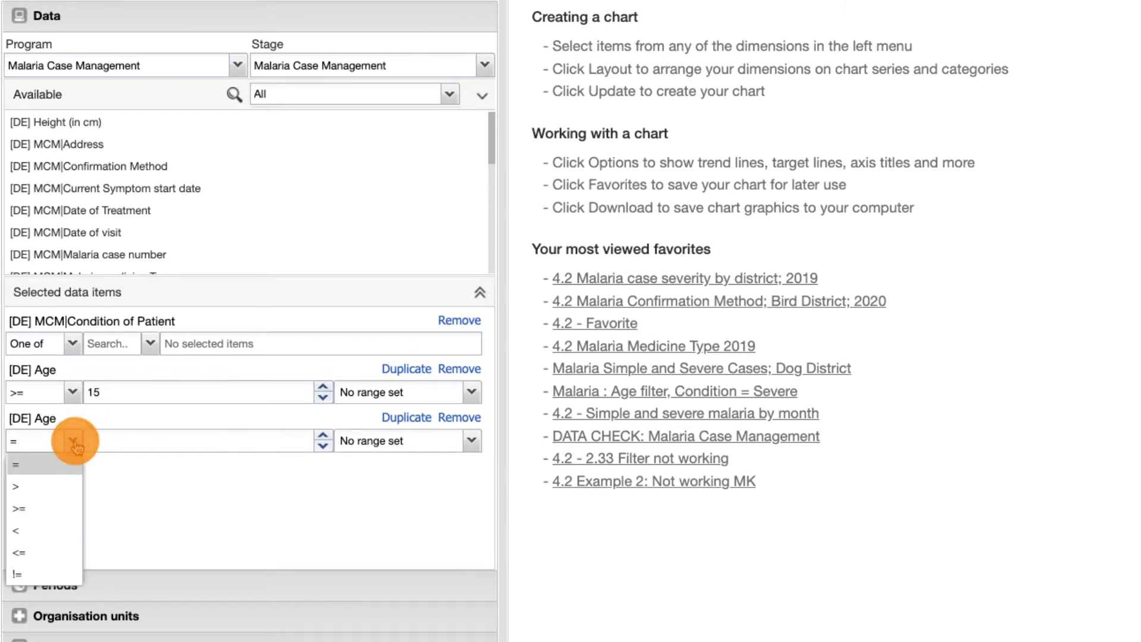
{"action": "left_click", "coordinate": [56, 554]}
{"action": "left_click", "coordinate": [105, 441]}
{"action": "type", "text": "20"}
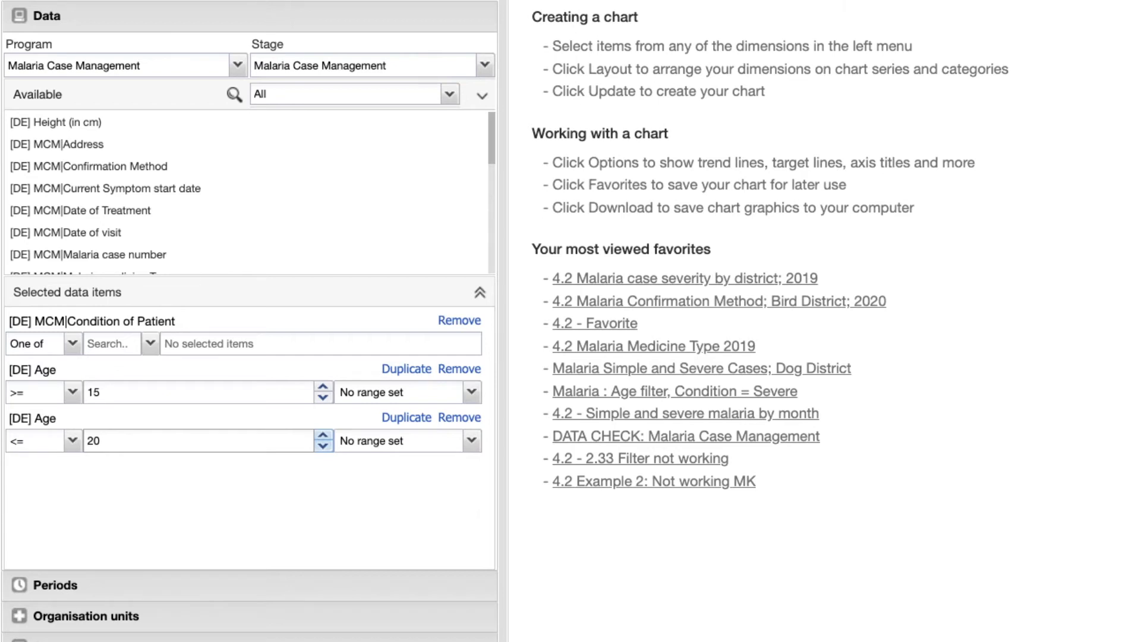
Step: Set the period to six-monthly July - December 2019 and leave Last 12 months unchecked
{"action": "left_click", "coordinate": [90, 585]}
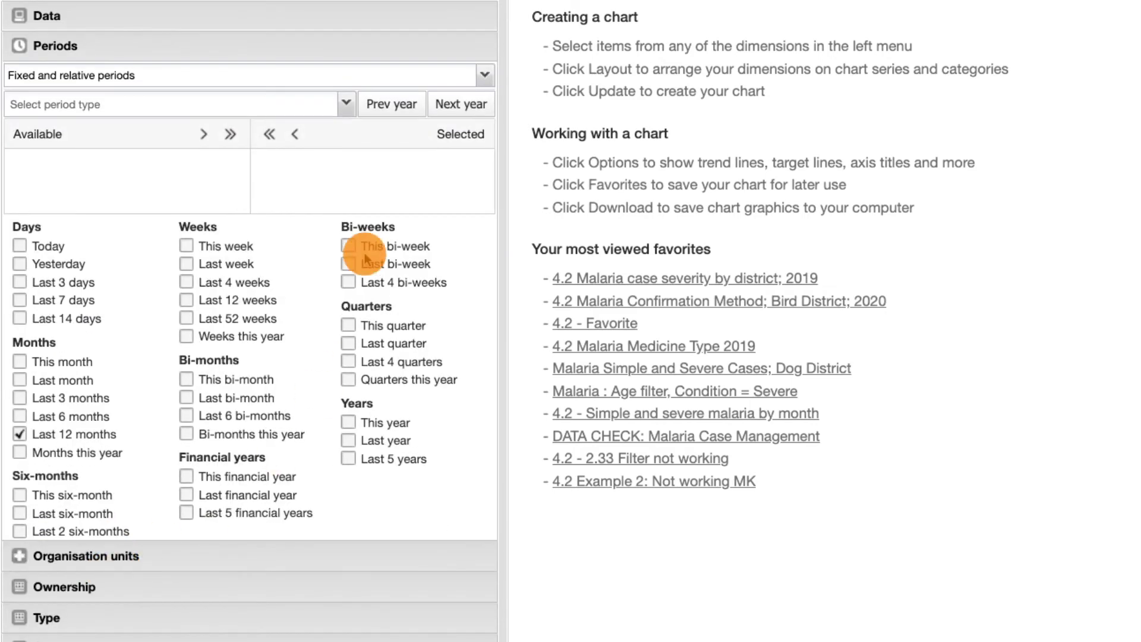
{"action": "left_click", "coordinate": [346, 106]}
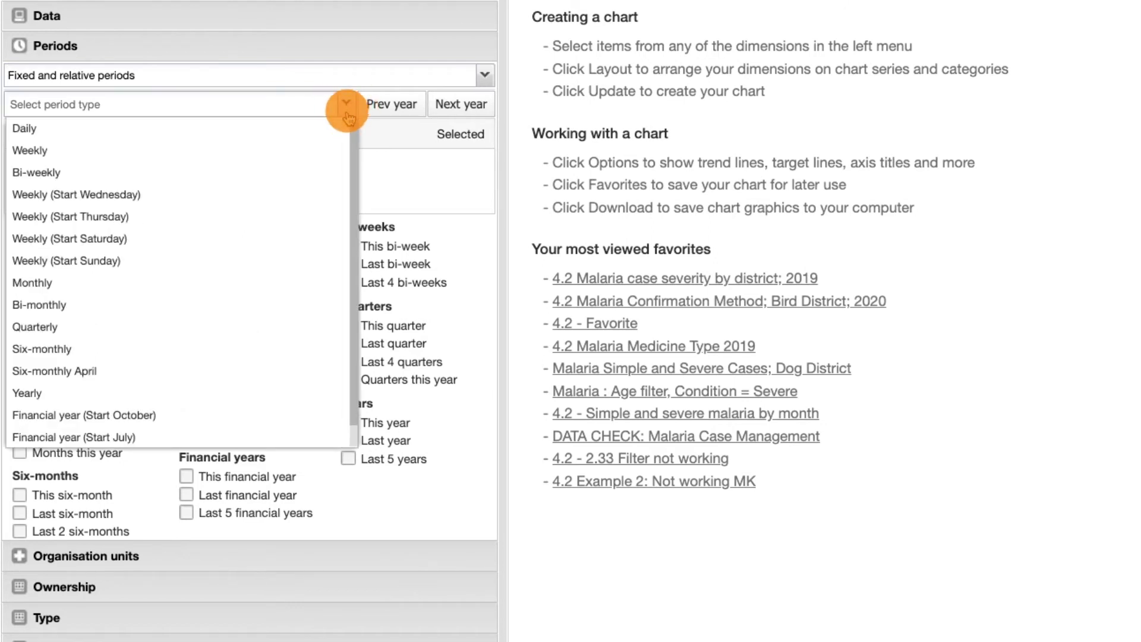
{"action": "left_click", "coordinate": [319, 350]}
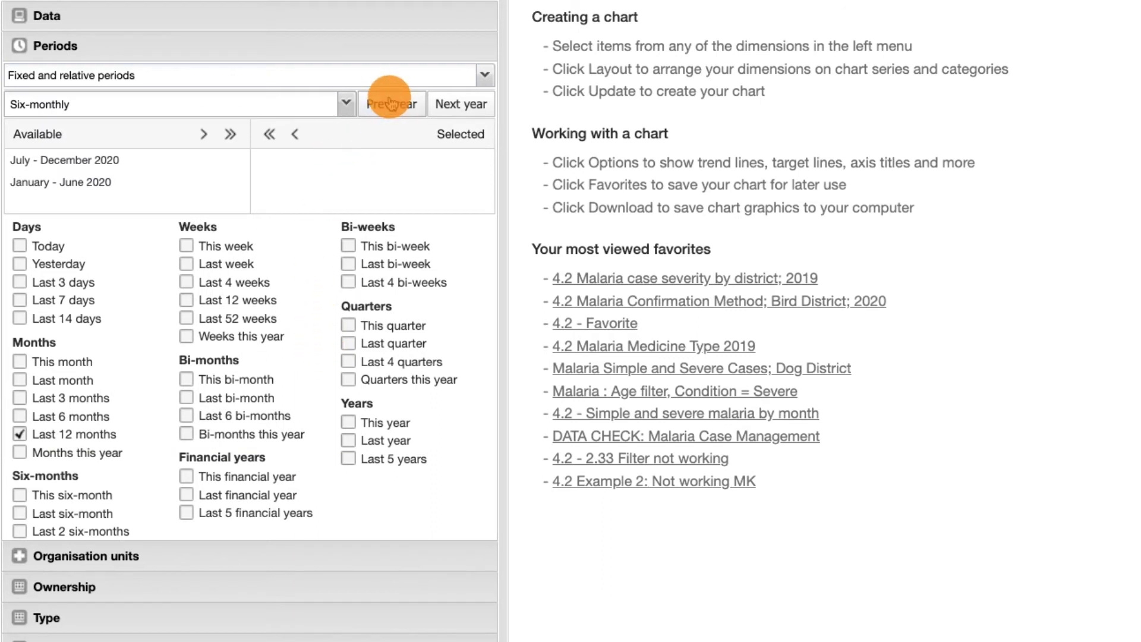
{"action": "left_click", "coordinate": [404, 113]}
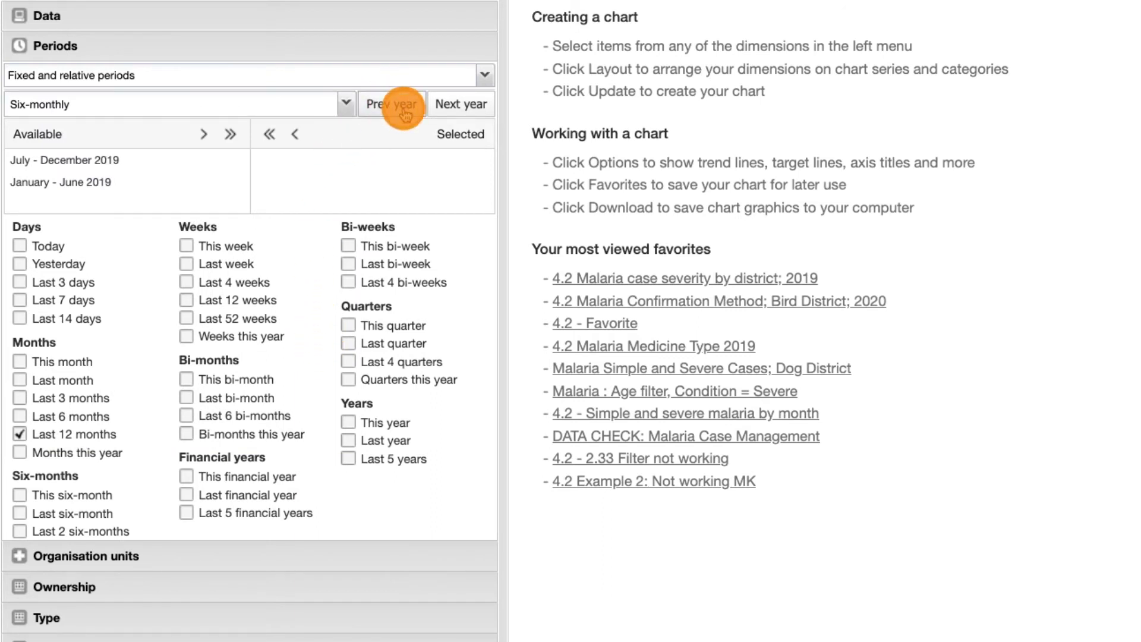
{"action": "double_click", "coordinate": [201, 161]}
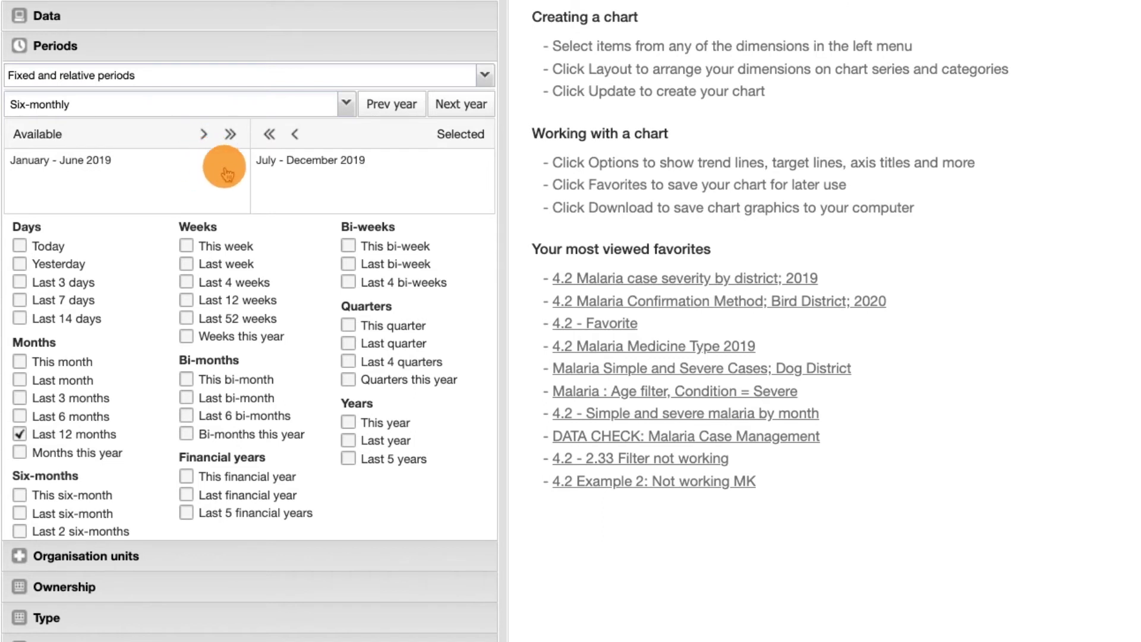
{"action": "left_click", "coordinate": [20, 434]}
{"action": "left_click", "coordinate": [20, 434]}
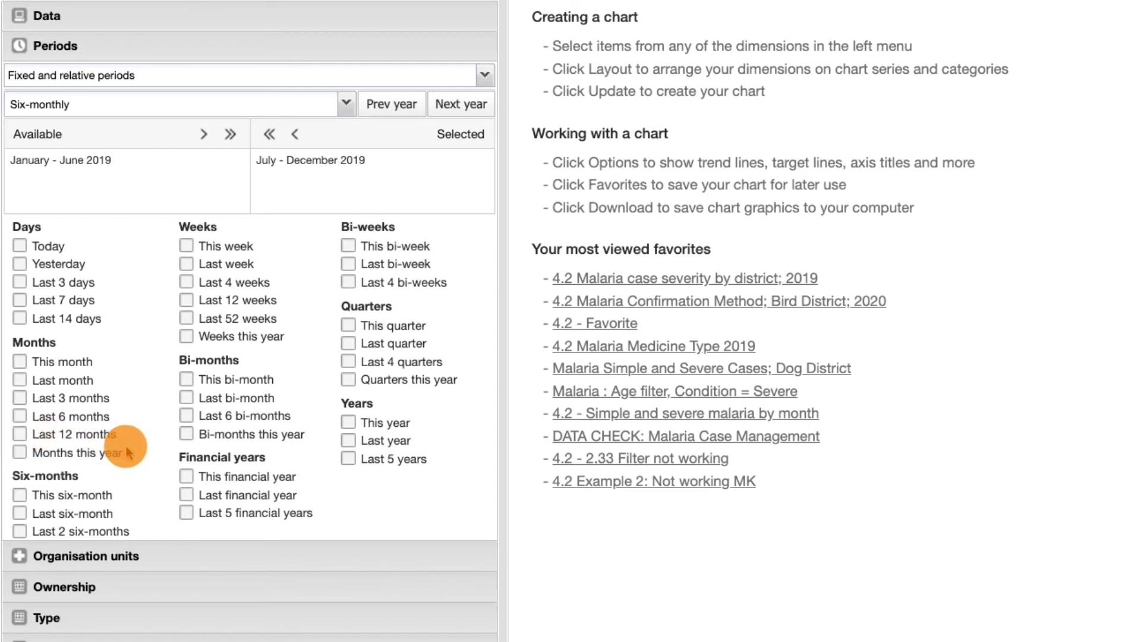
Step: Select Food Region's six districts, Dessert District through Vegetable District, as organisation units
{"action": "left_click", "coordinate": [143, 554]}
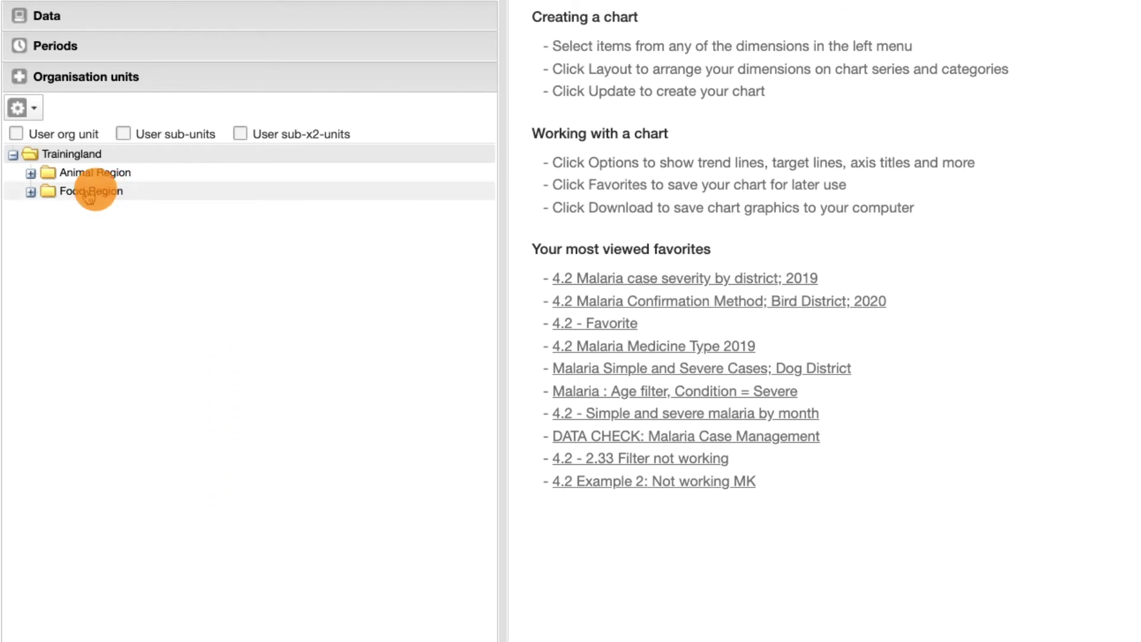
{"action": "left_click", "coordinate": [31, 191]}
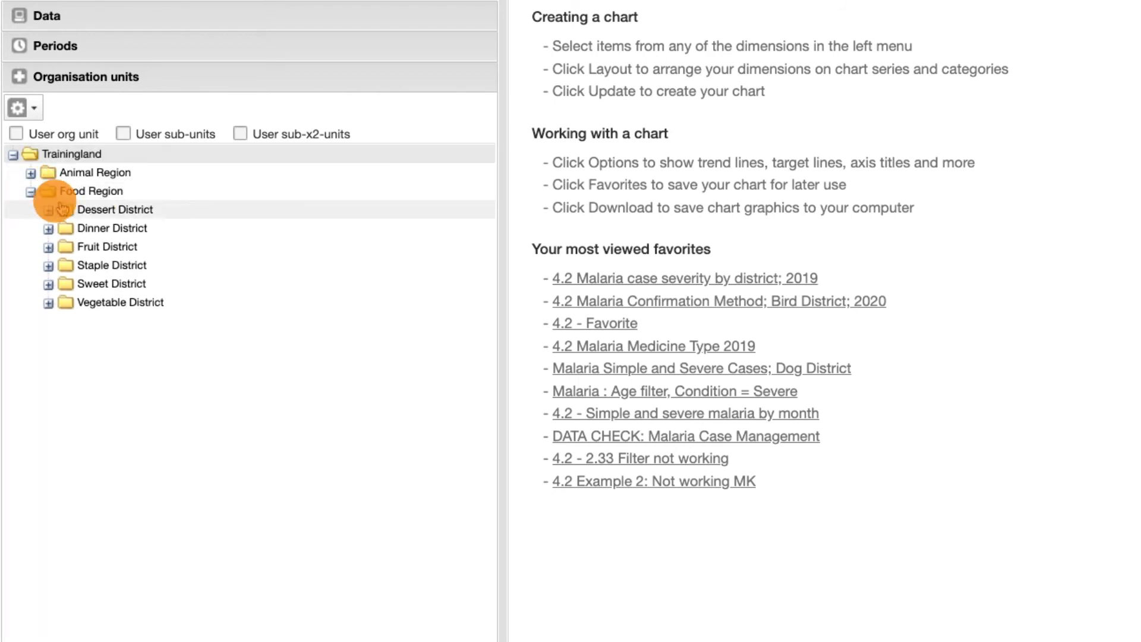
{"action": "left_click", "coordinate": [83, 213]}
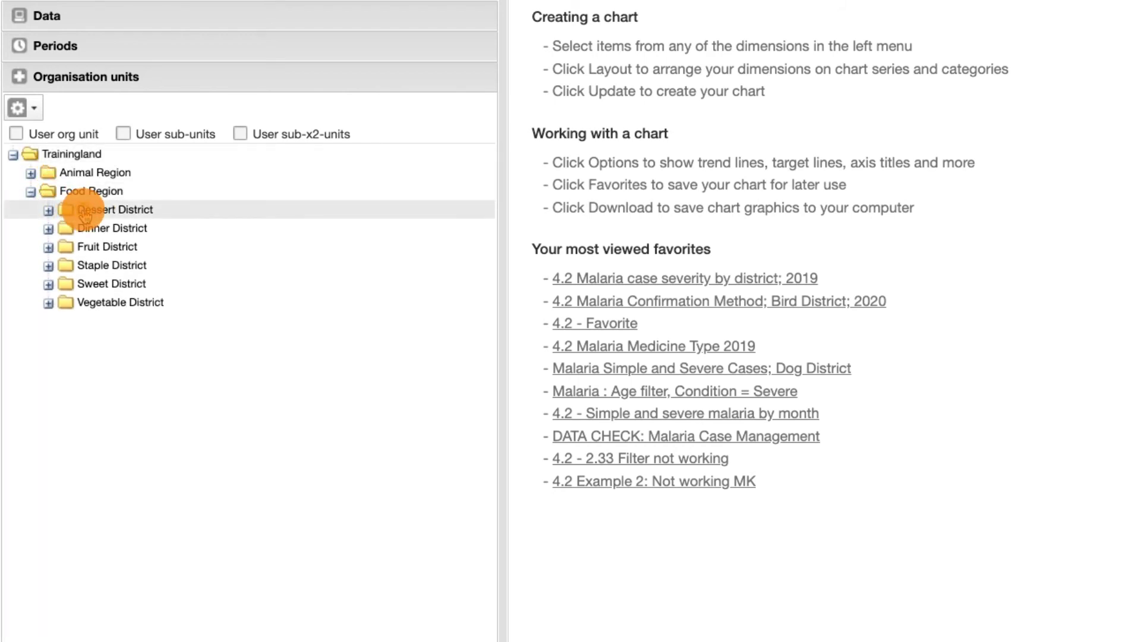
{"action": "left_click", "coordinate": [112, 304], "text": "shift"}
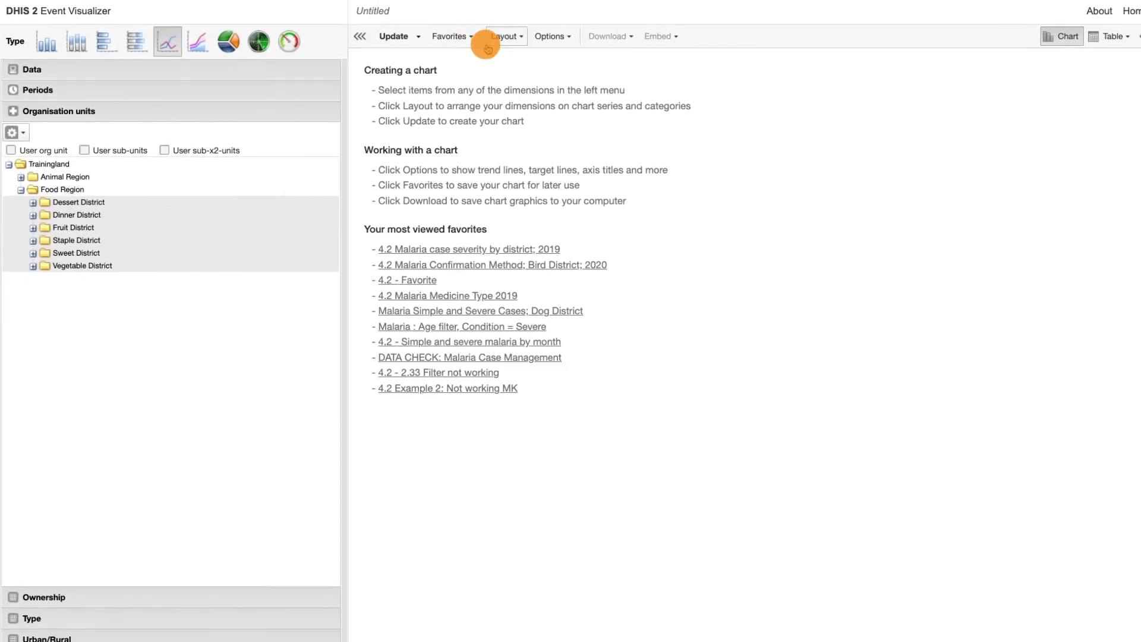
Step: Lay out Age and Periods as filters, districts as categories, Condition of Patient as series, then update
{"action": "left_click", "coordinate": [490, 41]}
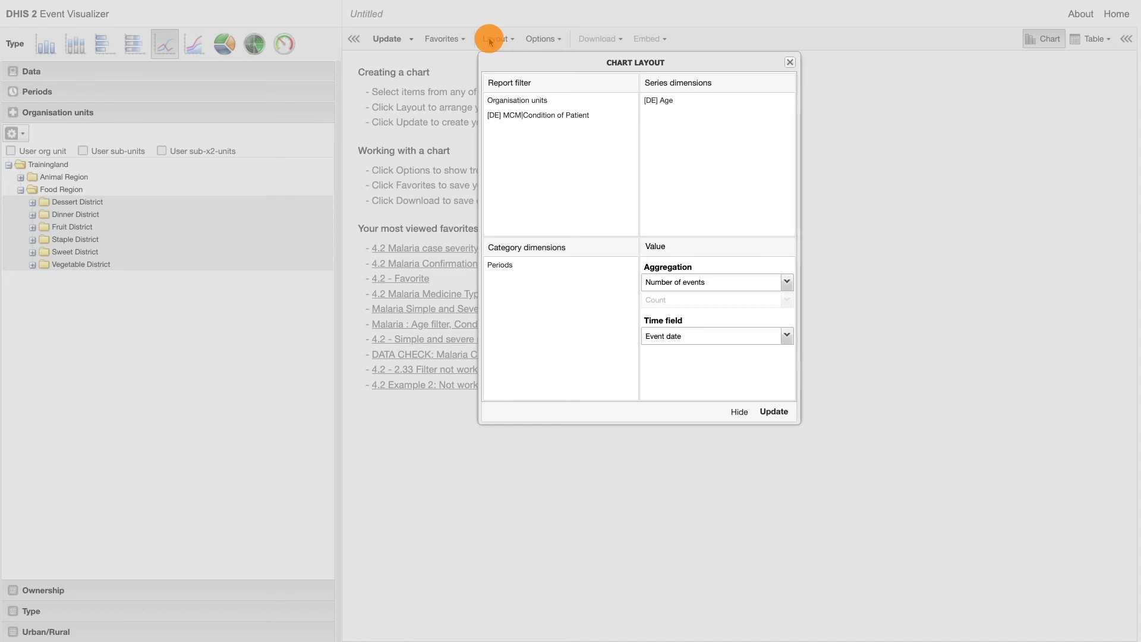
{"action": "left_click_drag", "start_coordinate": [669, 100], "coordinate": [576, 146]}
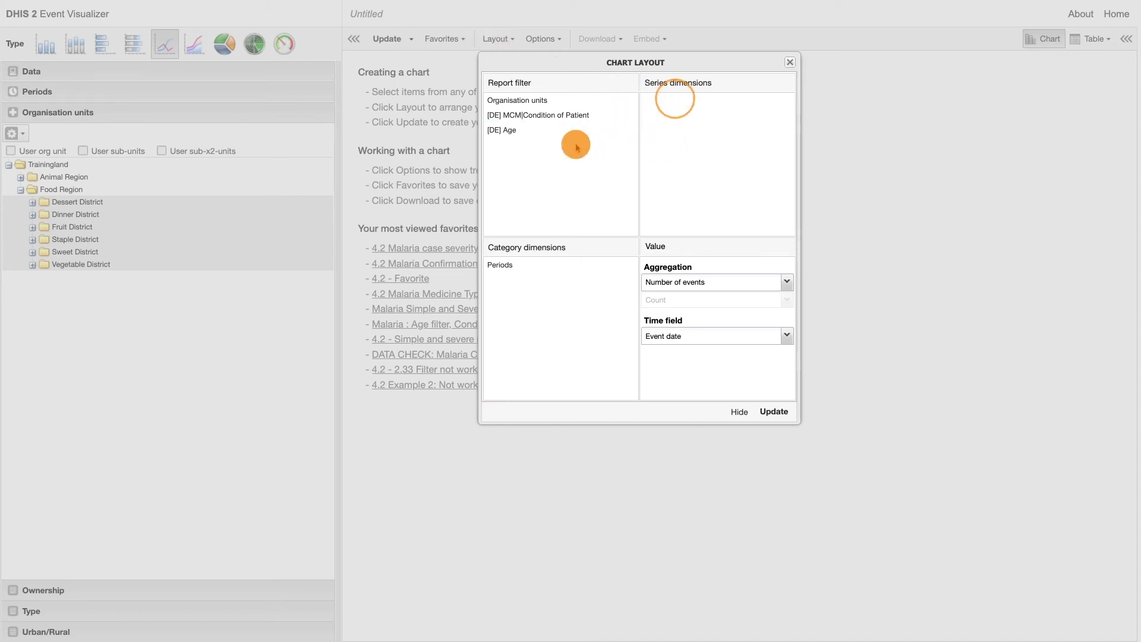
{"action": "left_click_drag", "start_coordinate": [529, 193], "coordinate": [525, 172]}
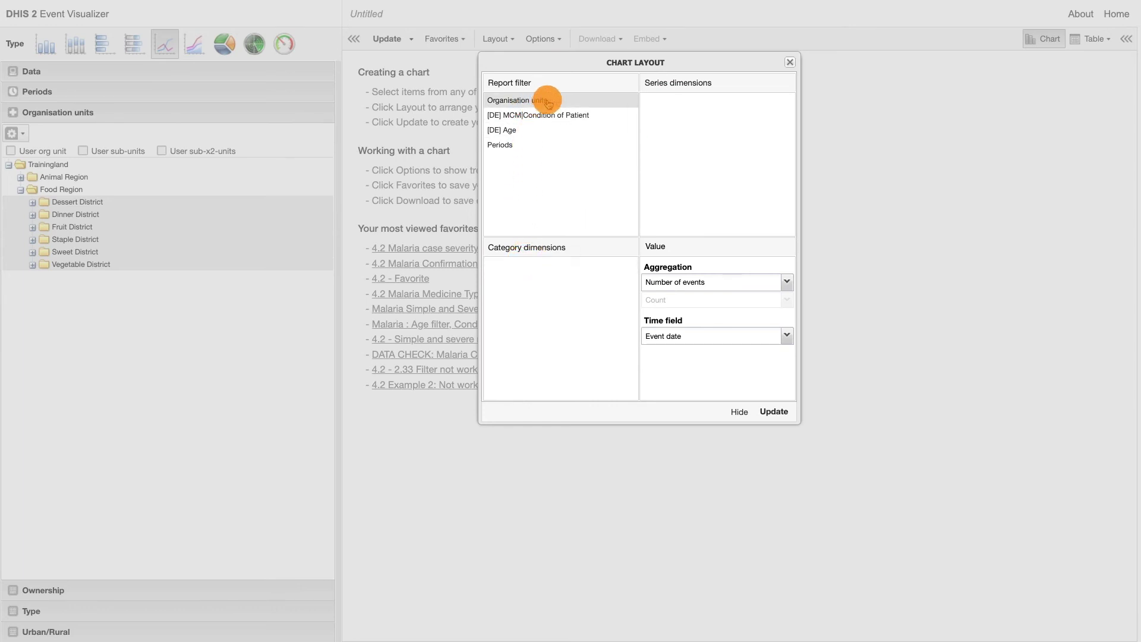
{"action": "left_click_drag", "start_coordinate": [547, 103], "coordinate": [547, 288]}
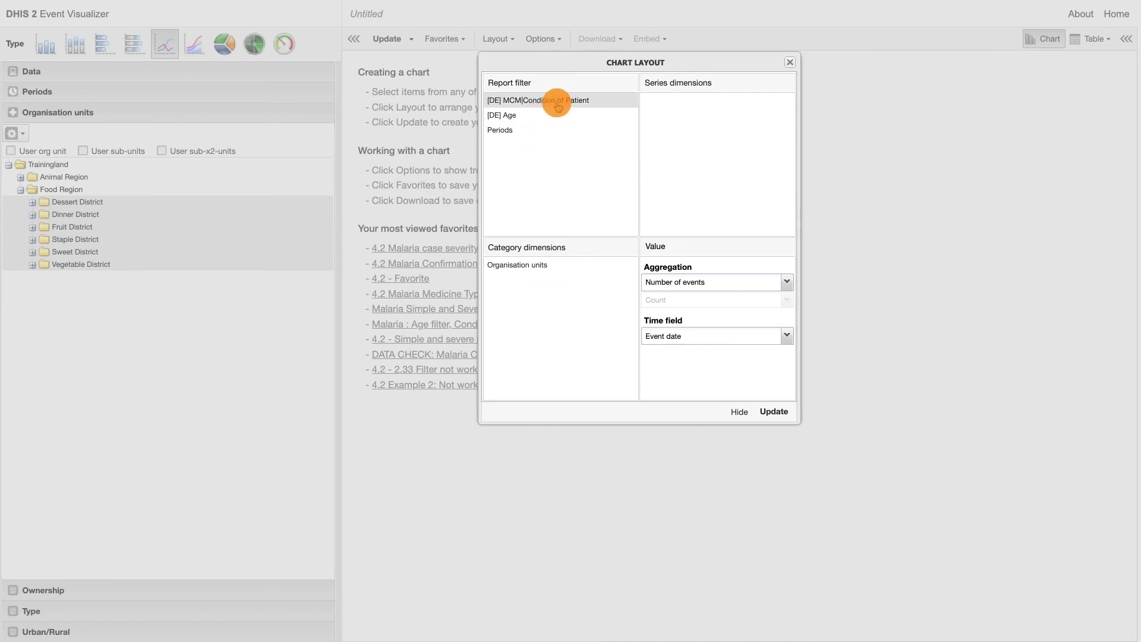
{"action": "left_click_drag", "start_coordinate": [558, 107], "coordinate": [678, 112]}
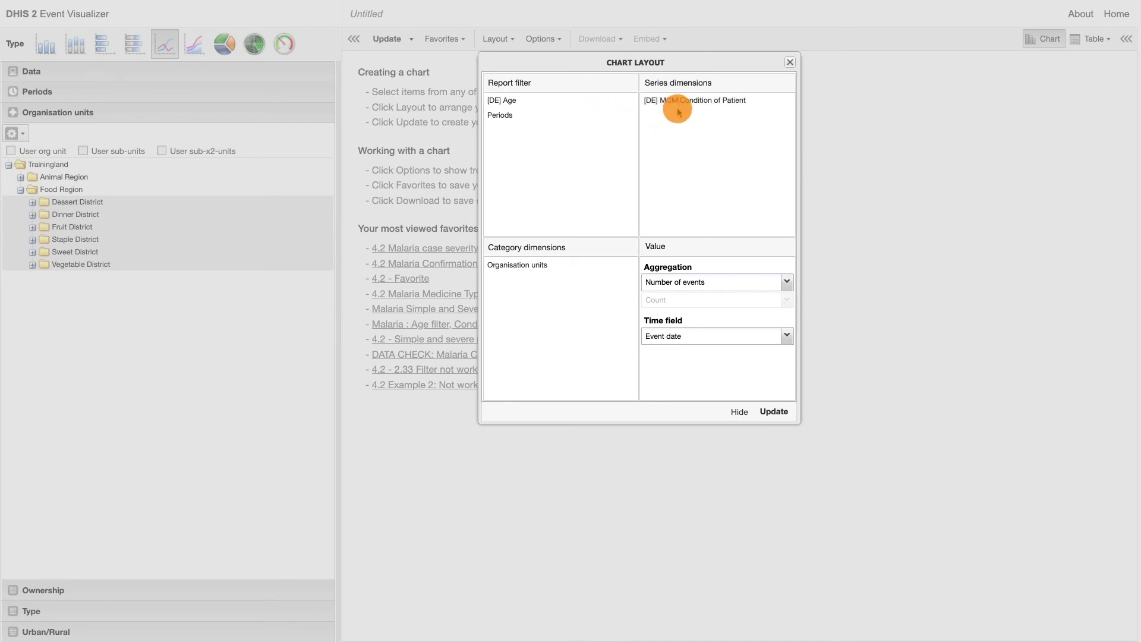
{"action": "left_click", "coordinate": [770, 412]}
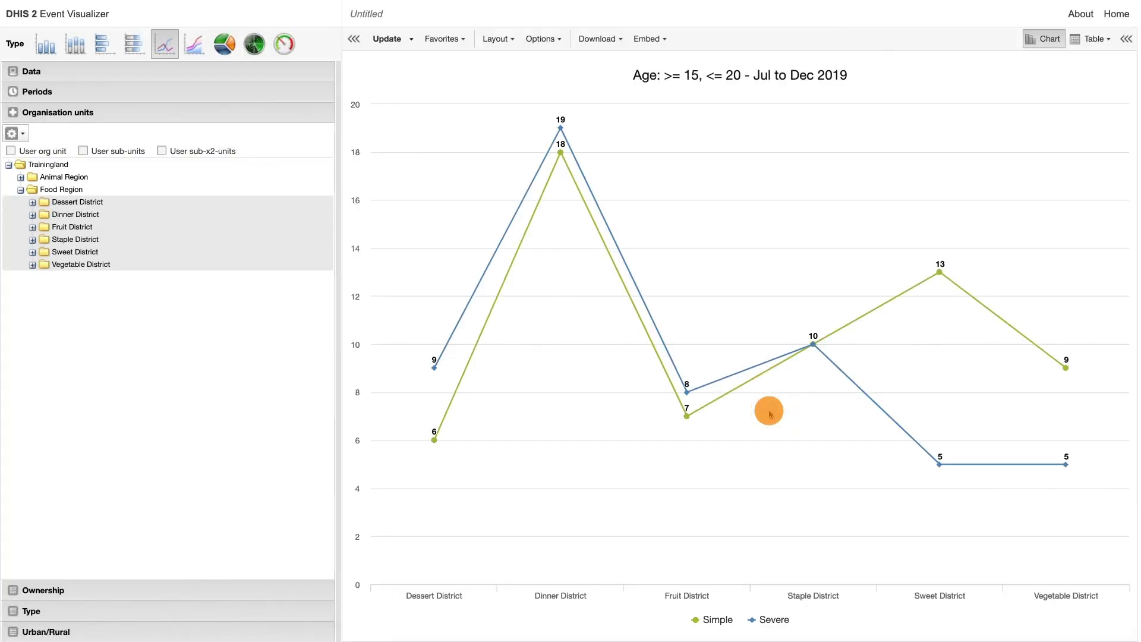